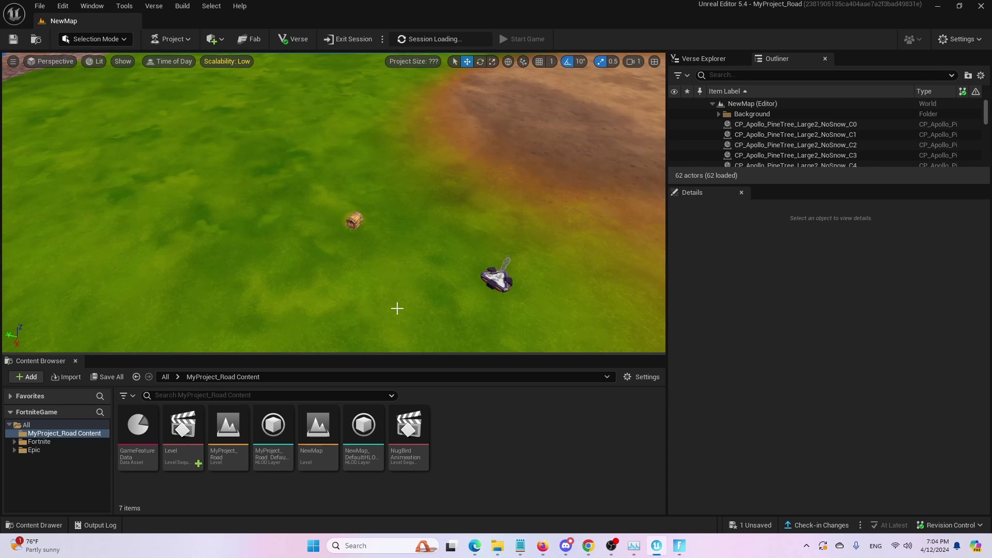
Add a Cine Camera Actor from the Quick Add menu's Cinematic list.
click(223, 38)
mouse_move(243, 90)
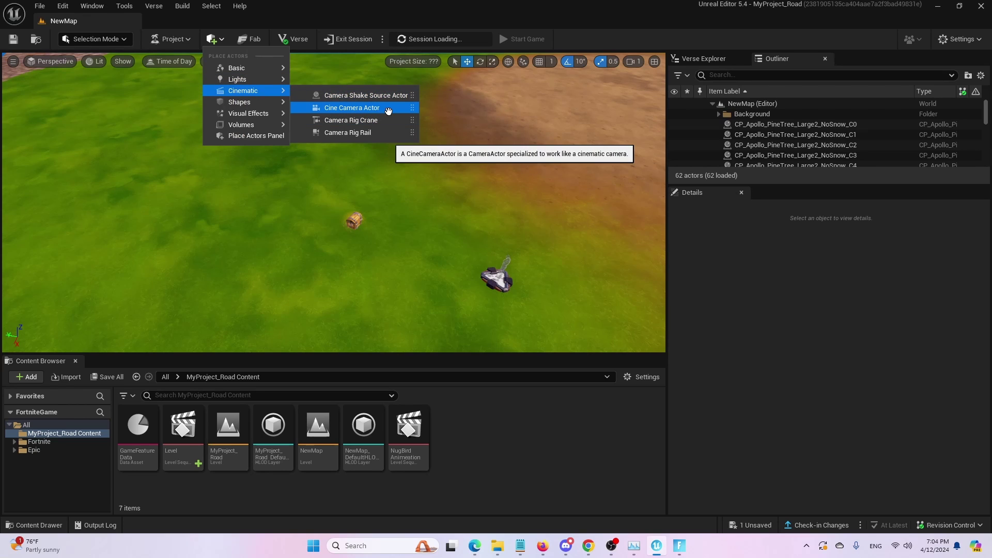
Place the cine camera, drop it low over the grass and shift it toward the props.
click(362, 108)
right_drag(316, 206, 316, 206)
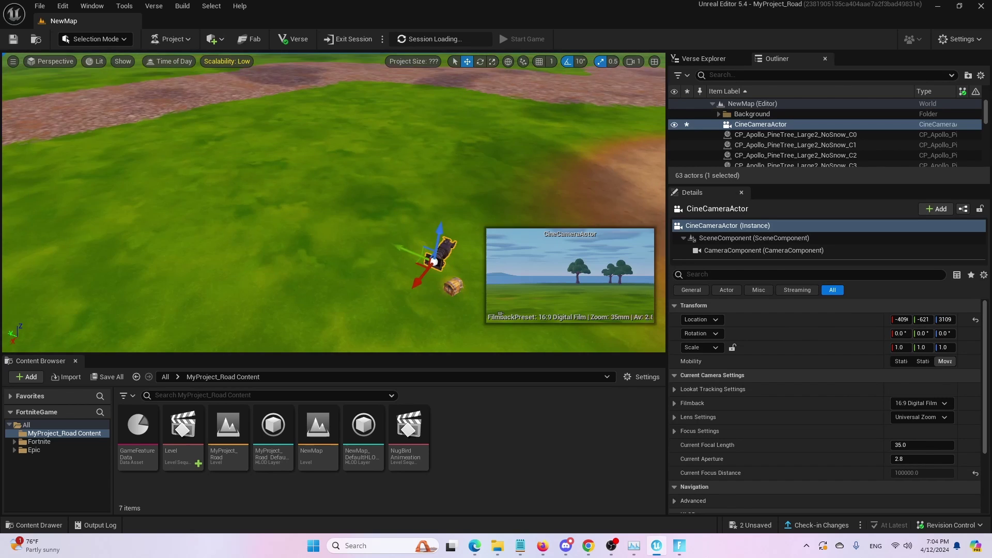
drag(269, 164, 302, 233)
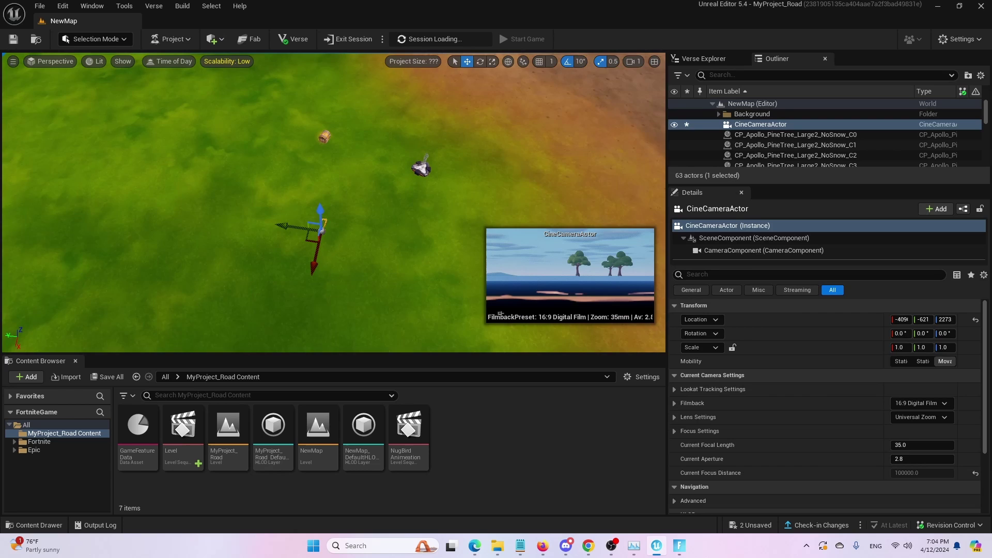
right_drag(449, 186, 448, 186)
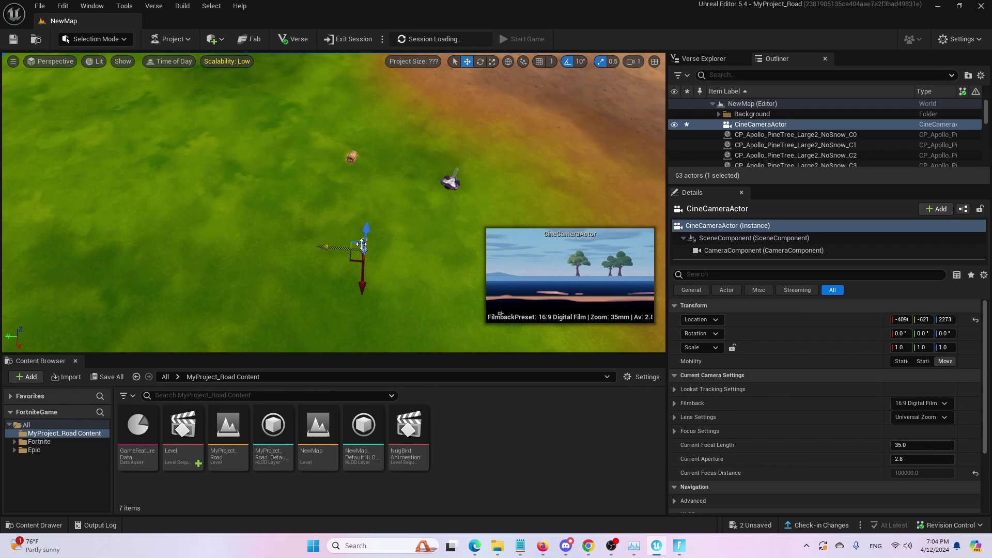
drag(365, 224, 368, 159)
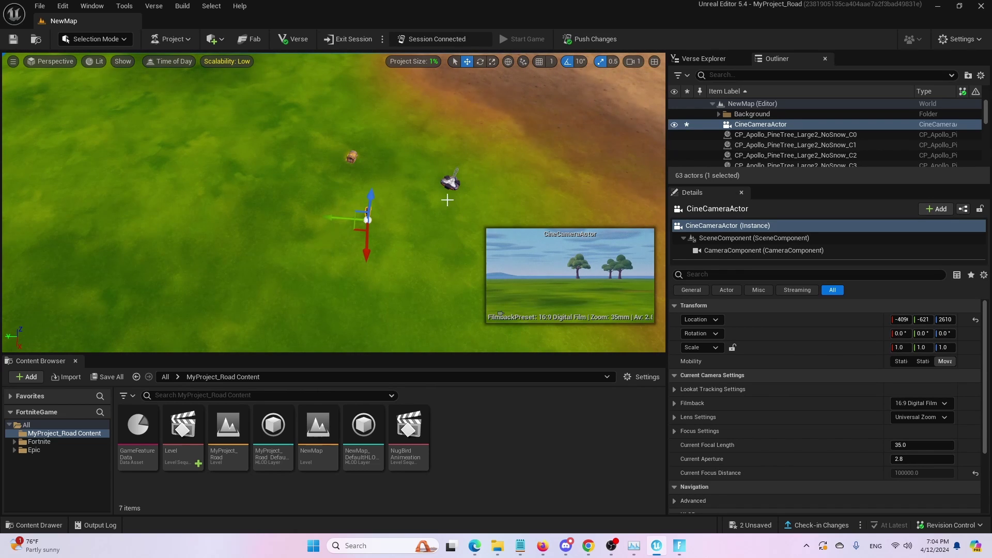
right_drag(367, 159, 367, 160)
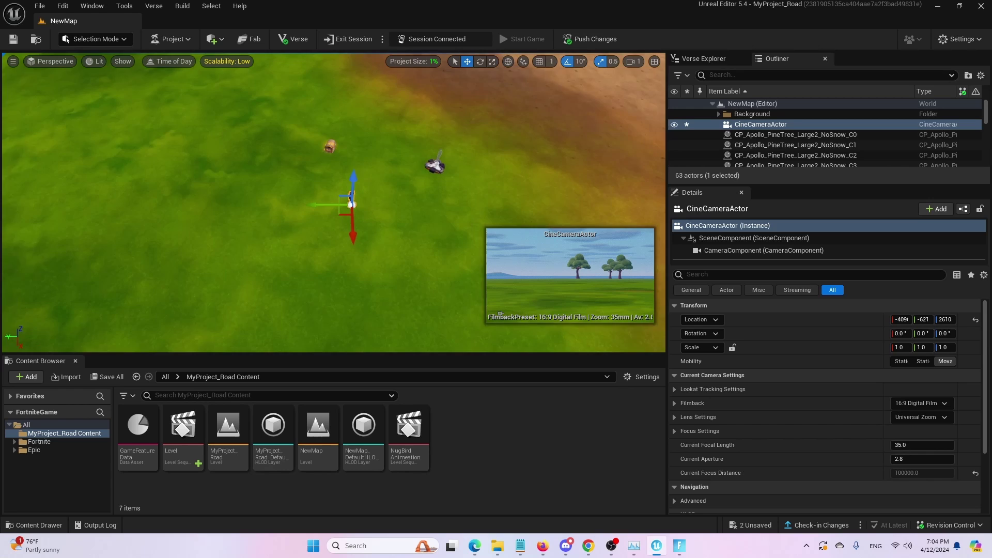
drag(315, 189, 519, 186)
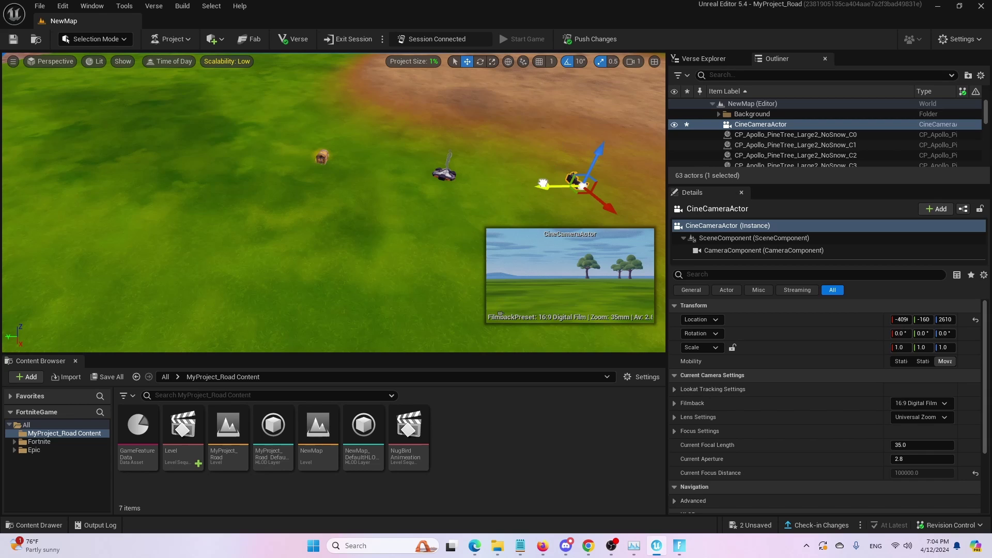
drag(554, 194, 563, 159)
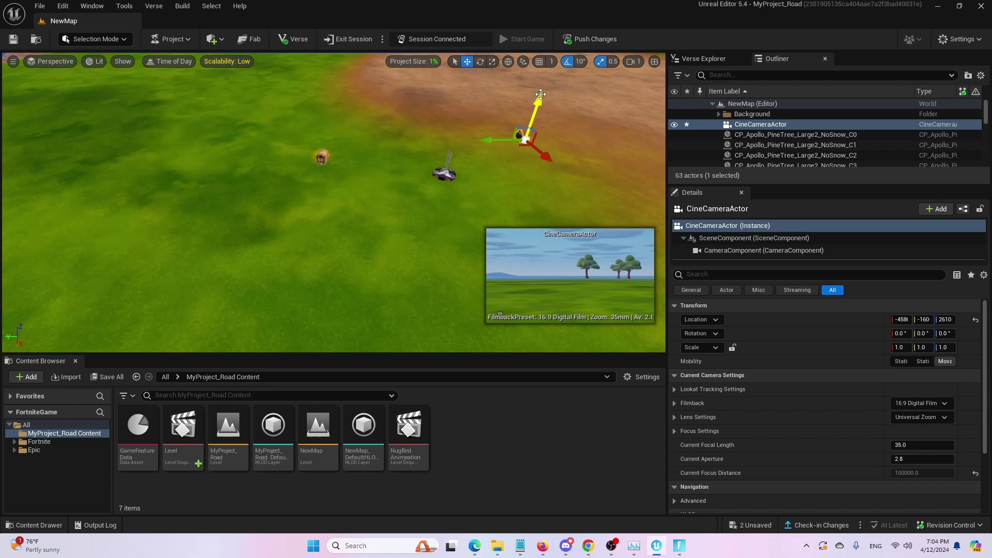
mouse_move(543, 101)
mouse_down()
mouse_move(517, 163)
mouse_move(517, 141)
mouse_up()
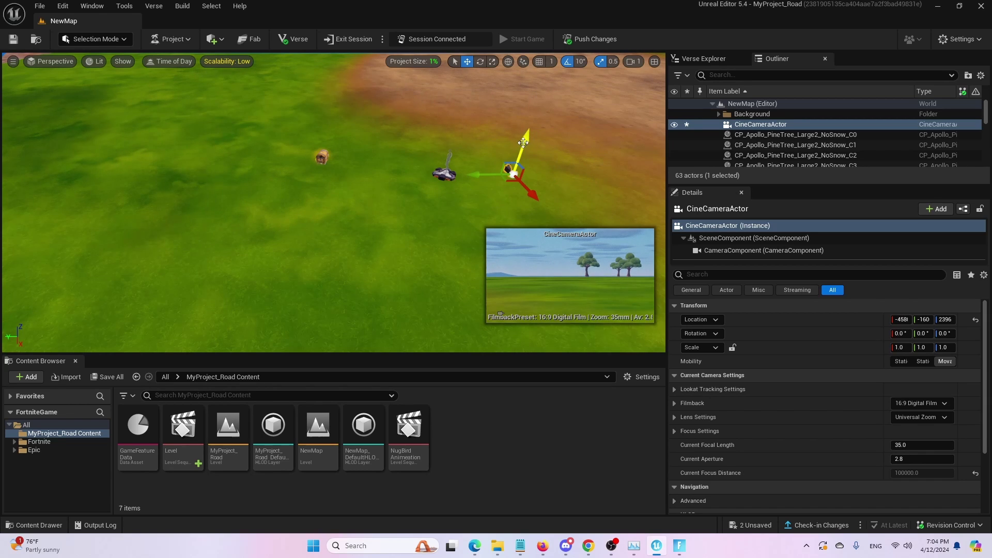
Yaw the camera about 90 degrees toward the props and shift it along Y.
key(e)
drag(538, 176, 543, 204)
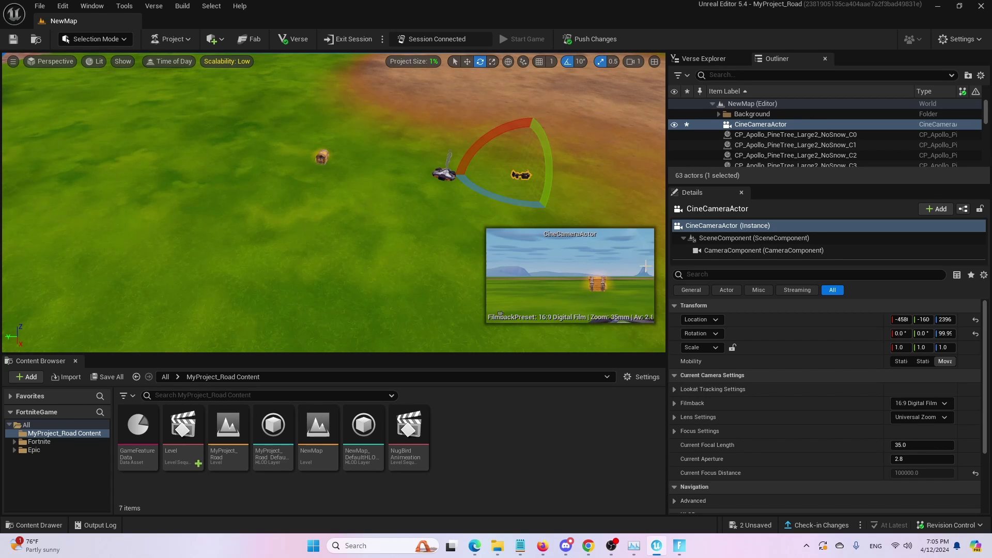
key(w)
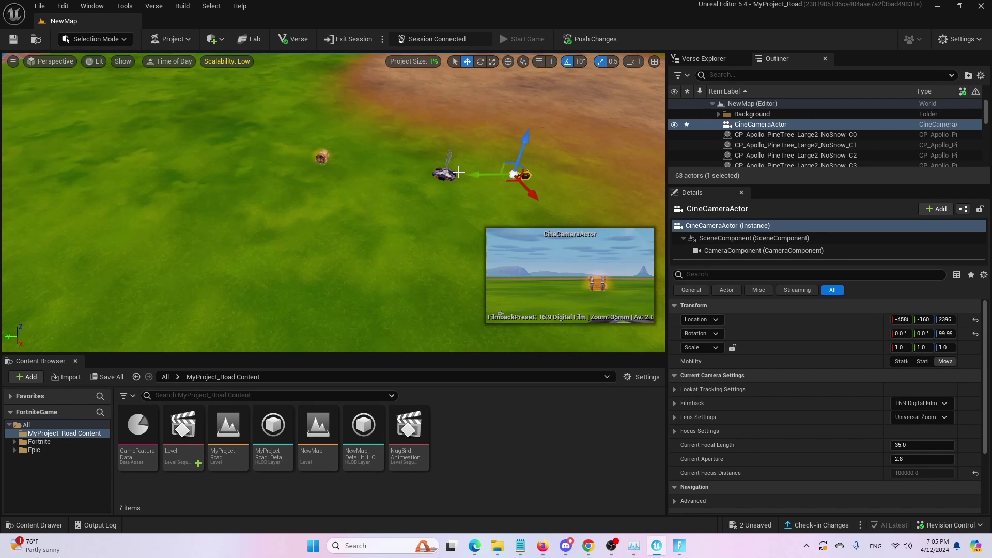
drag(479, 178, 571, 178)
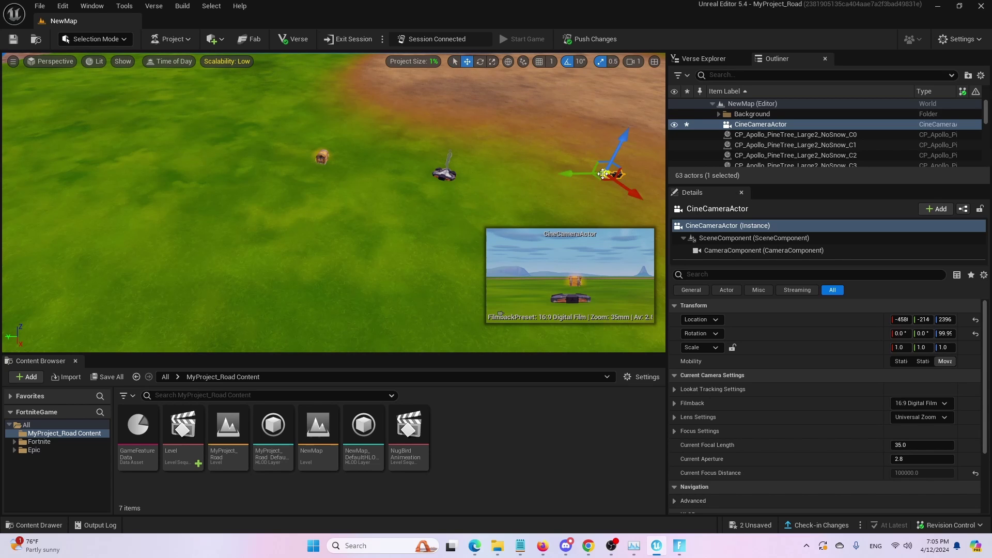
key(e)
drag(620, 186, 620, 187)
drag(528, 178, 655, 223)
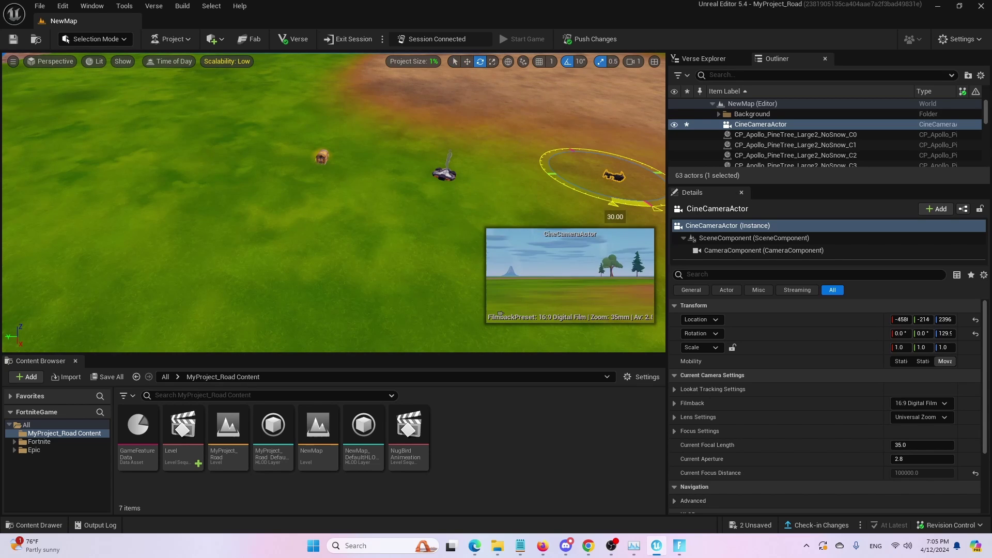
drag(618, 178, 641, 206)
Fine-tune the camera's yaw and X position so the preview frames the car and building.
key(w)
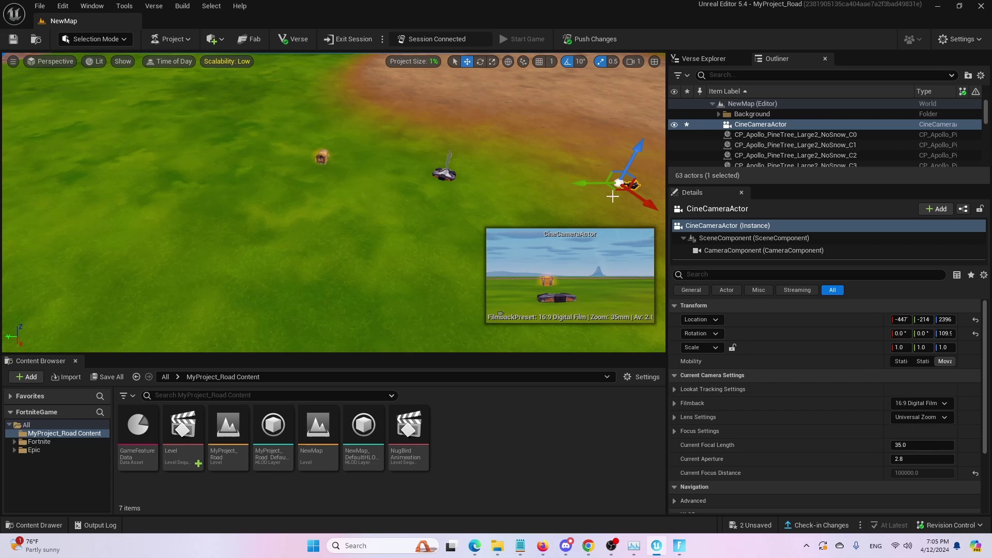
key(e)
drag(632, 211, 628, 187)
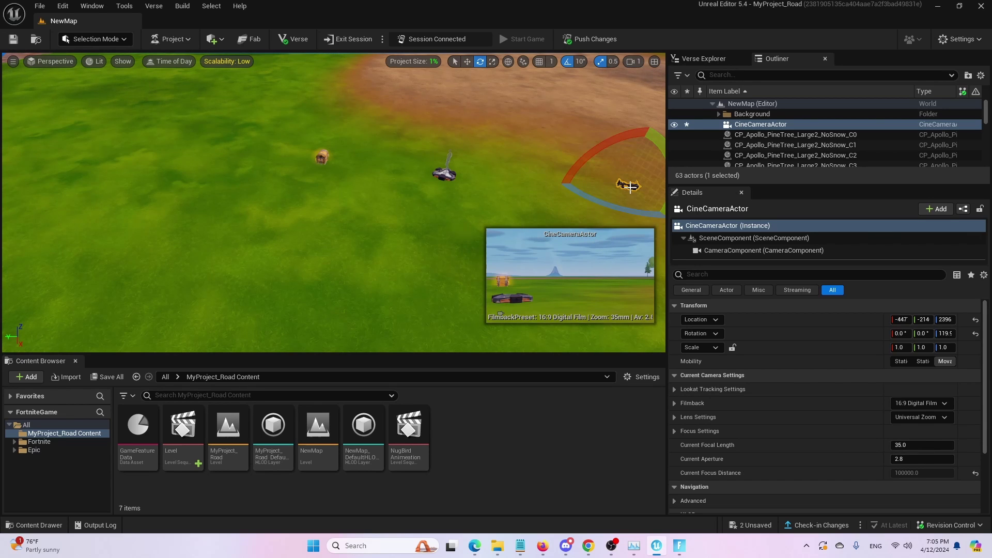
key(w)
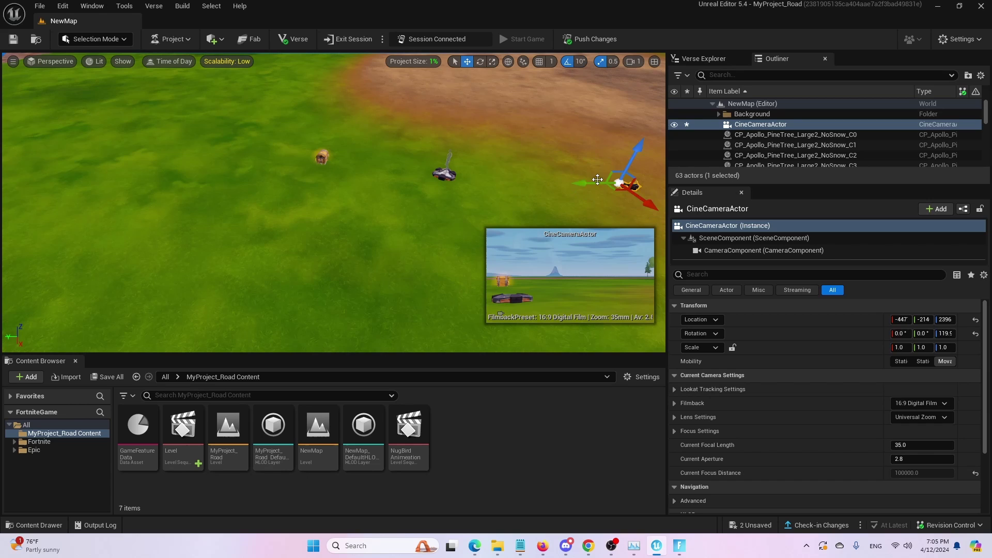
drag(641, 200, 654, 212)
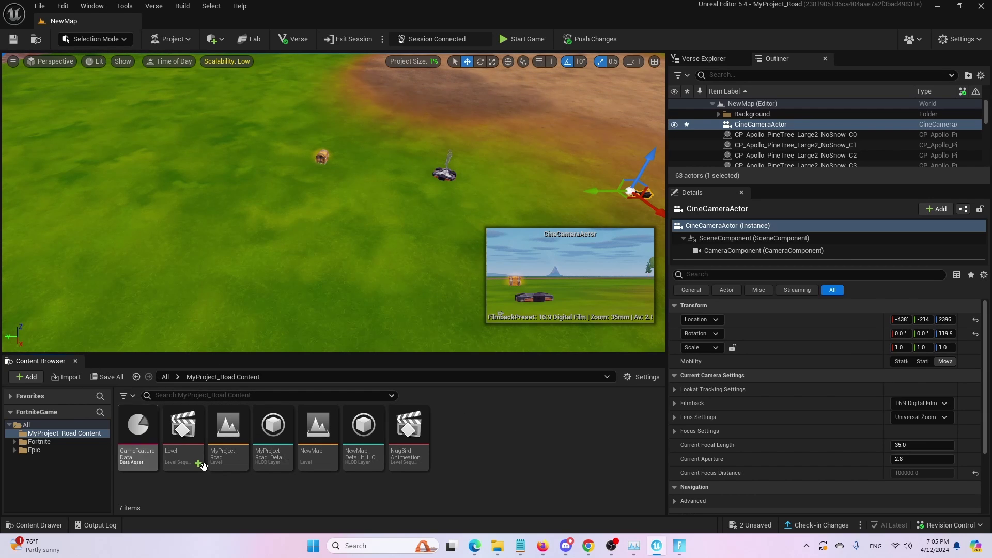
Create a Level Sequence asset in the Content Browser named Intro.
right_click(460, 437)
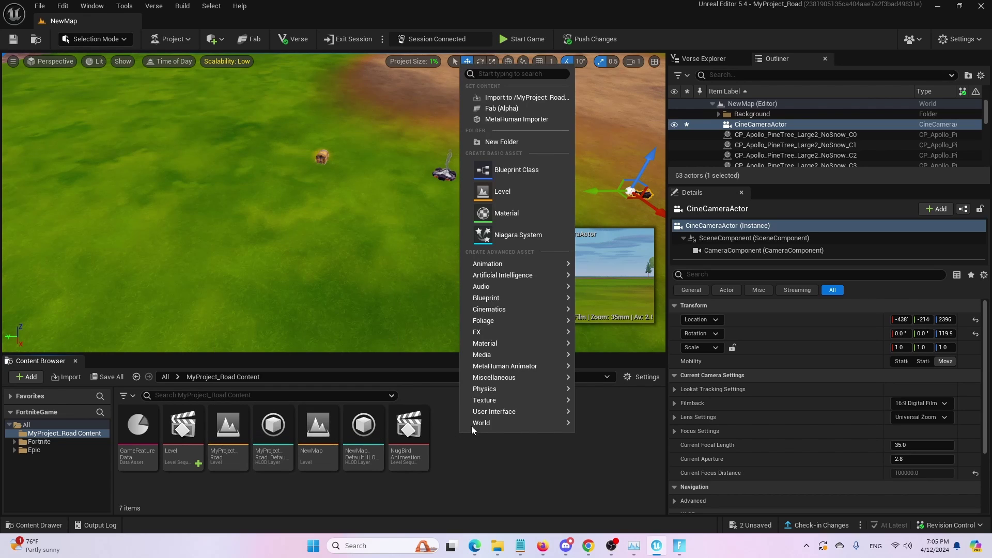
mouse_move(489, 310)
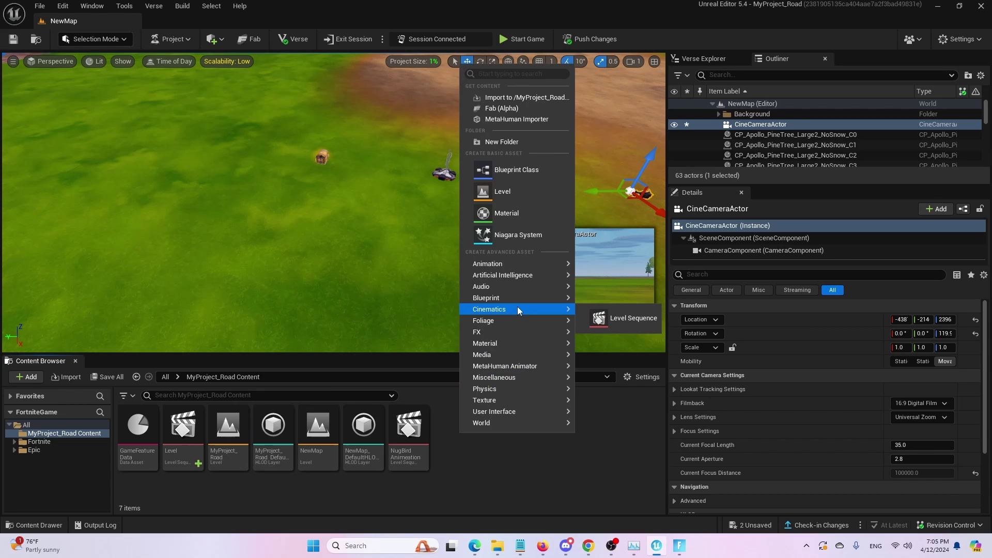
click(624, 319)
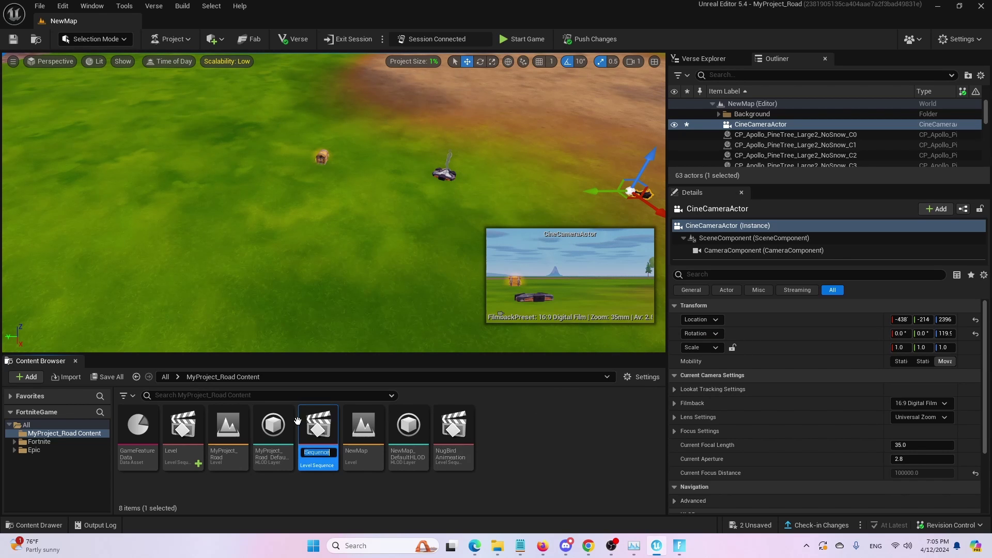
text(Intro)
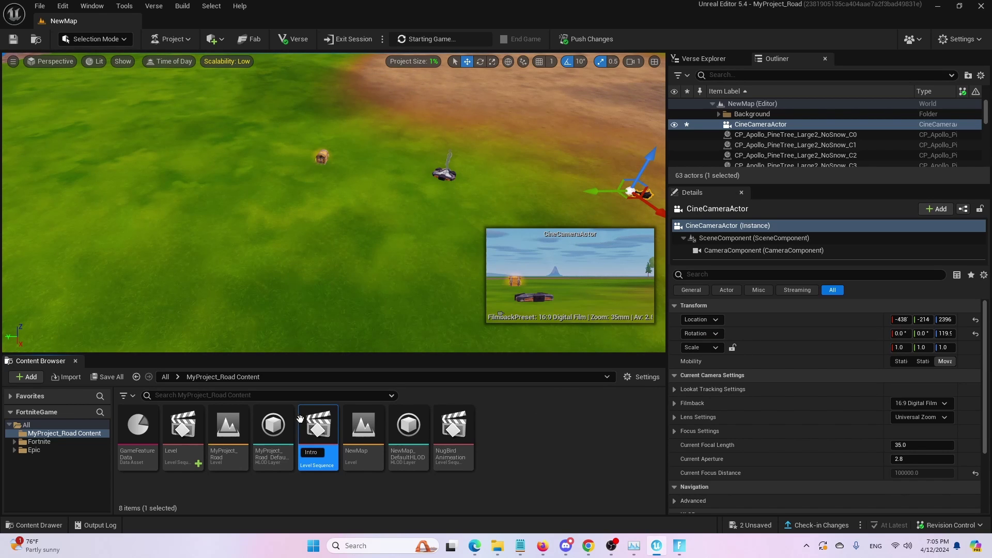
key(Return)
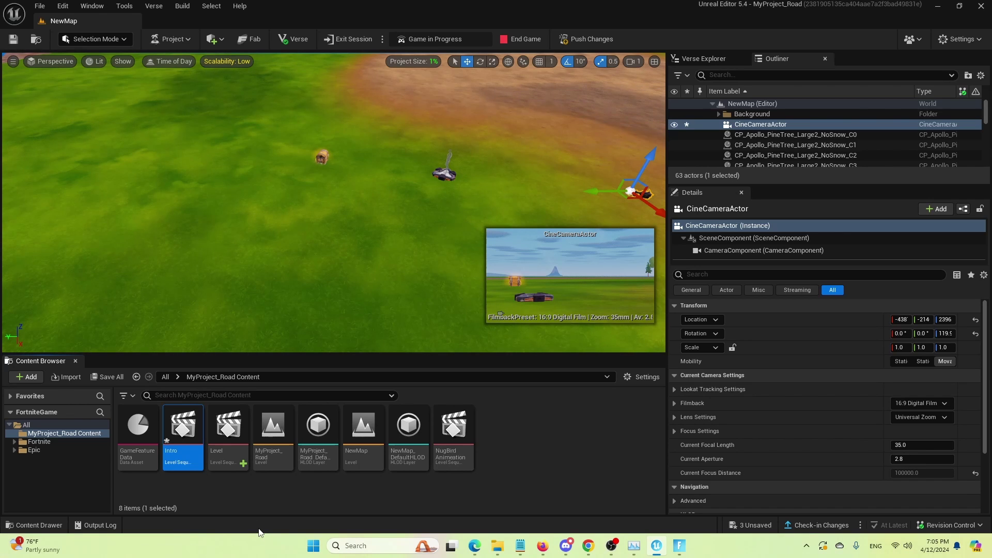
Delete the Level sequence asset, confirm in the Delete Assets dialog, then select Intro.
click(230, 425)
key(Delete)
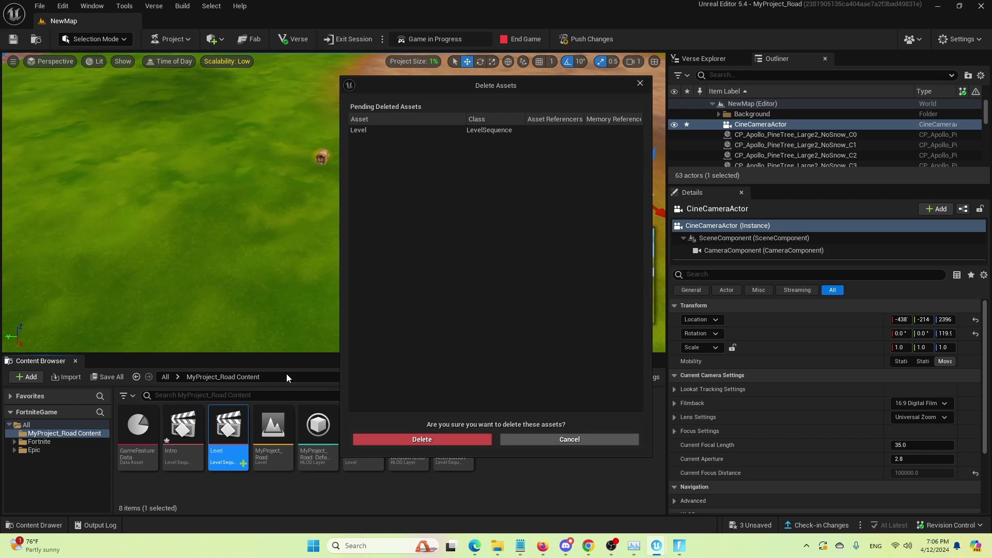
click(467, 443)
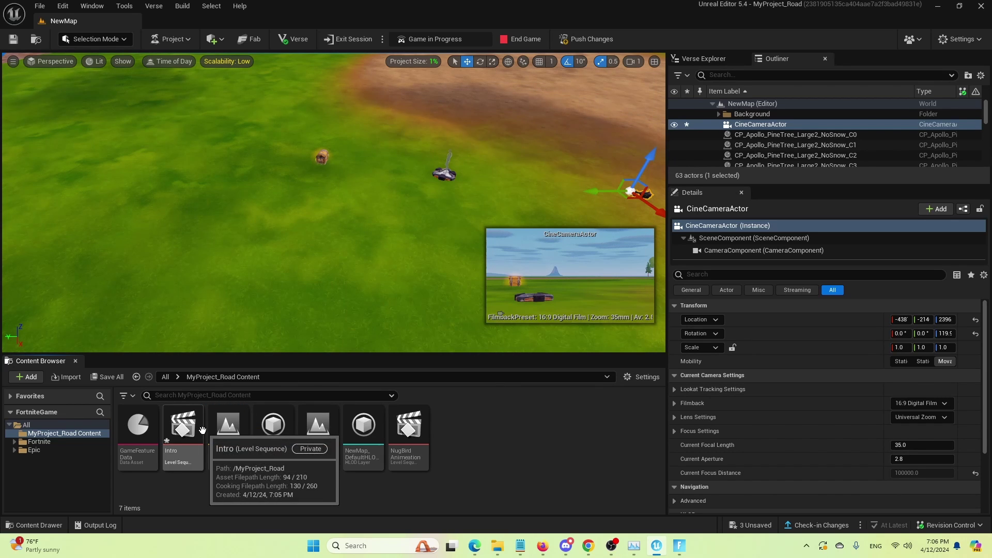
click(183, 432)
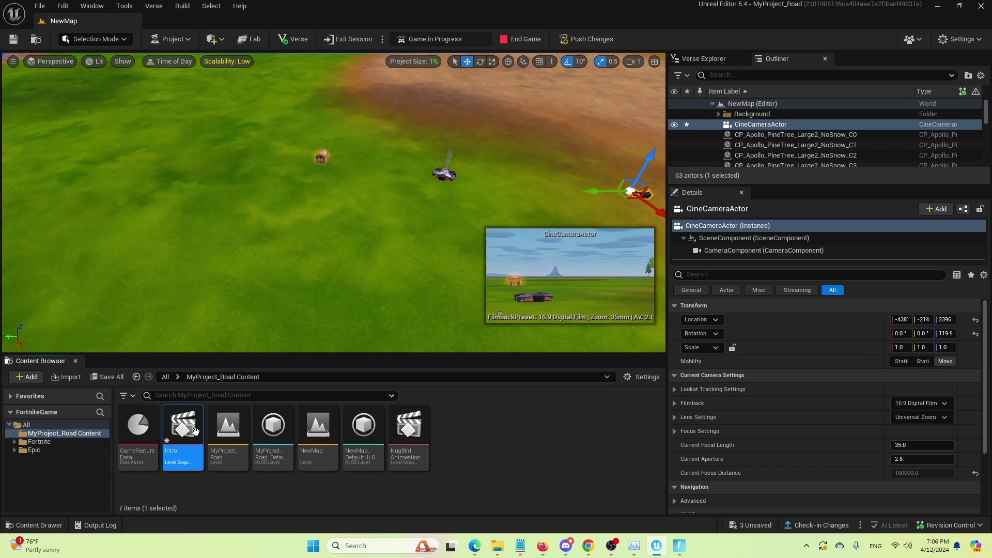
Open Intro in the Sequencer and bring up the + Add track menu.
double_click(185, 427)
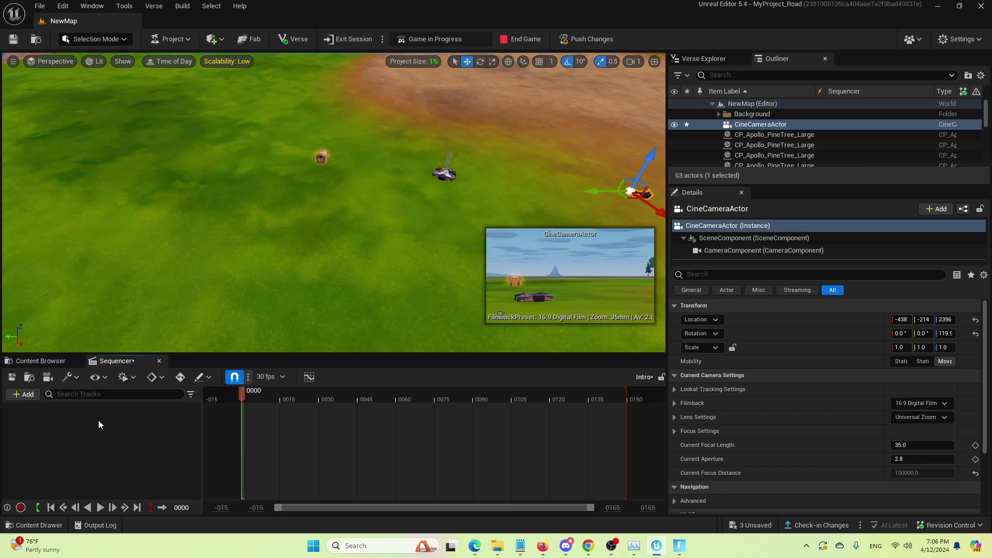
click(23, 397)
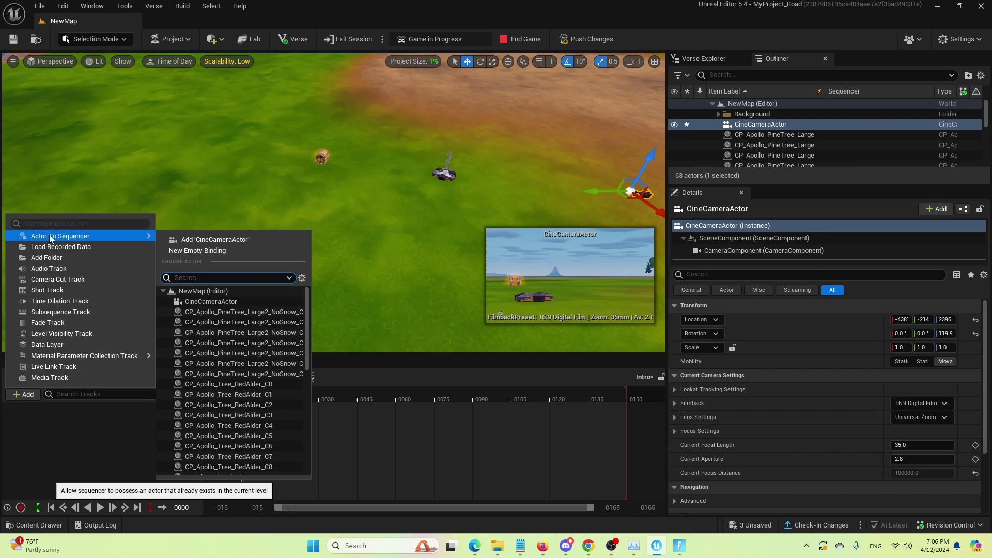
mouse_move(61, 236)
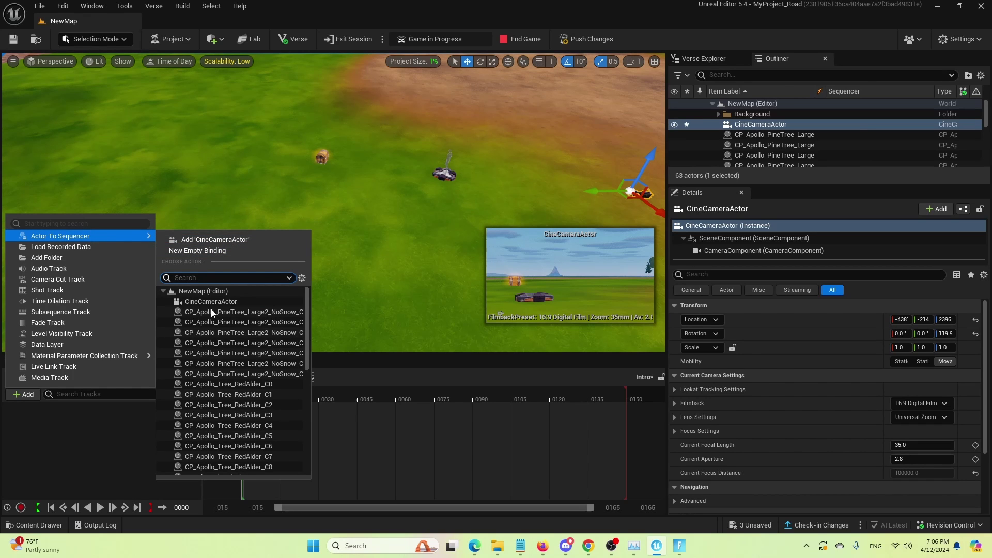
Add CineCameraActor as a track and key its X, Y and Z location at frame 0000.
click(238, 299)
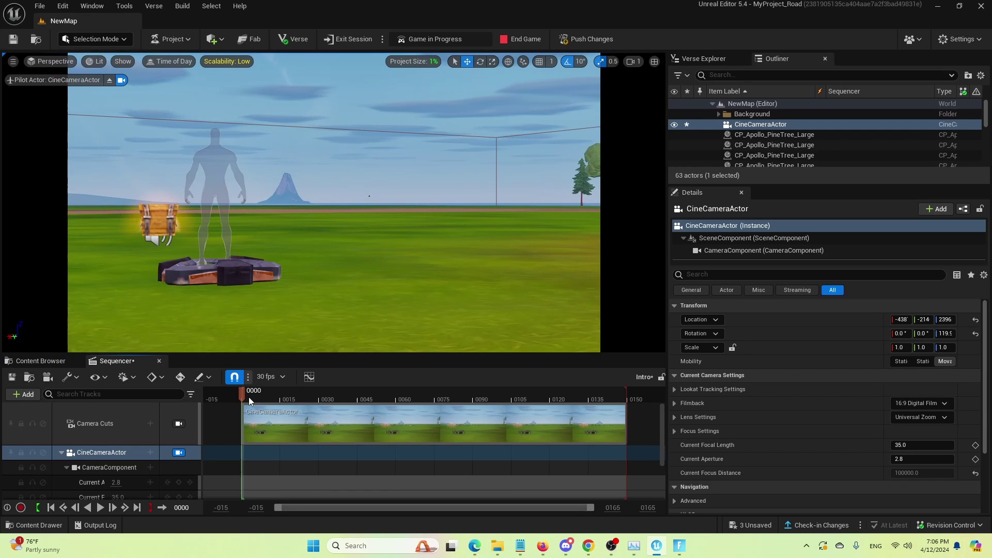
mouse_move(241, 394)
mouse_down()
mouse_move(288, 396)
mouse_move(243, 393)
mouse_up()
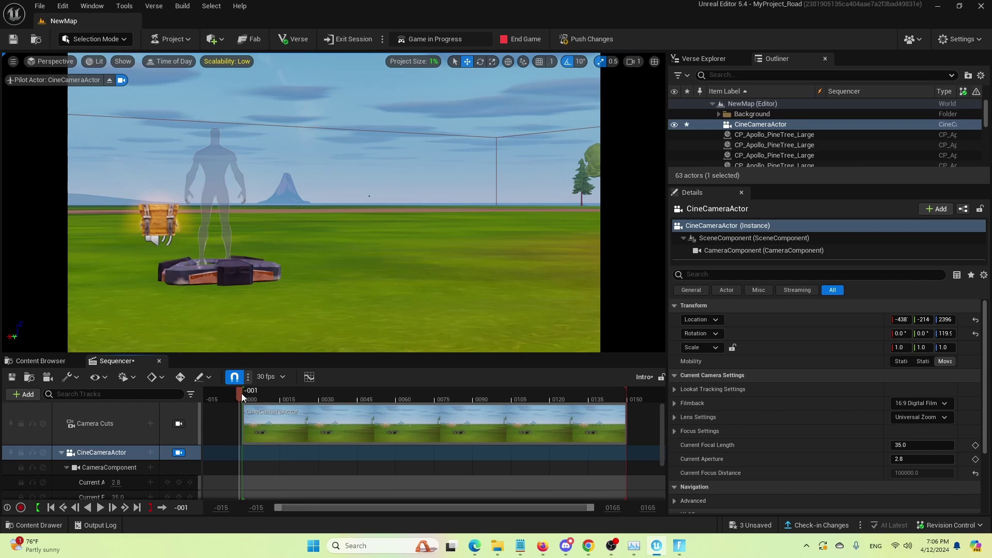
scroll(145, 456, down, 2)
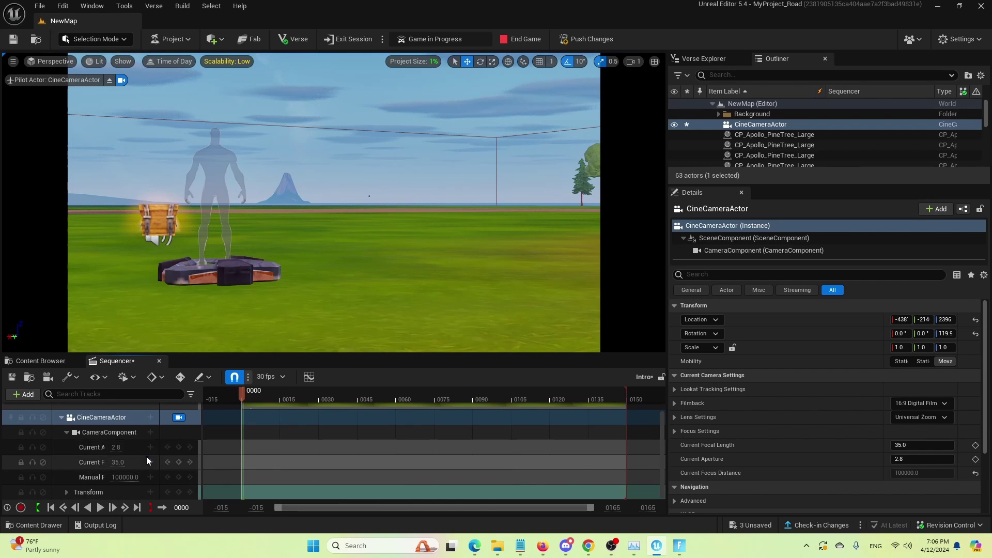
click(67, 493)
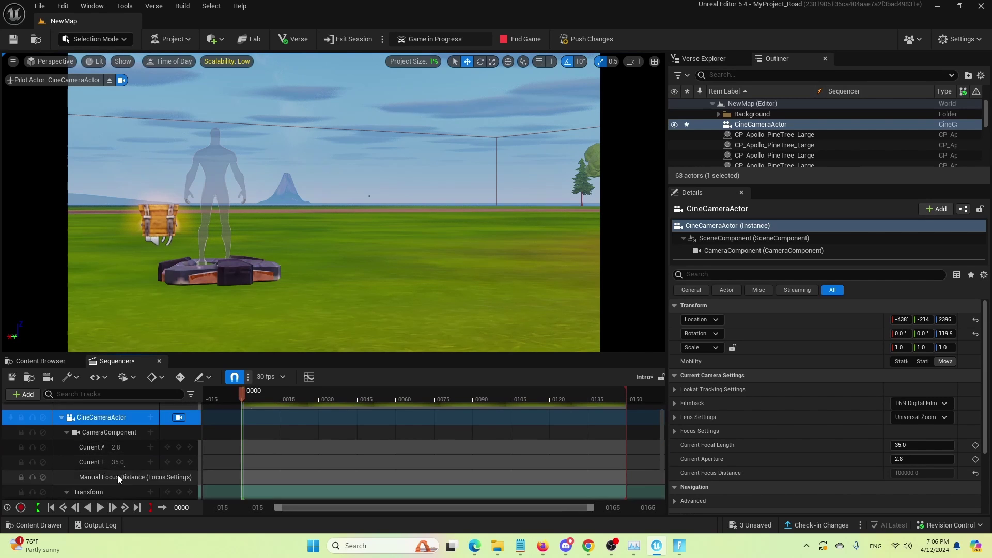
scroll(136, 467, down, 2)
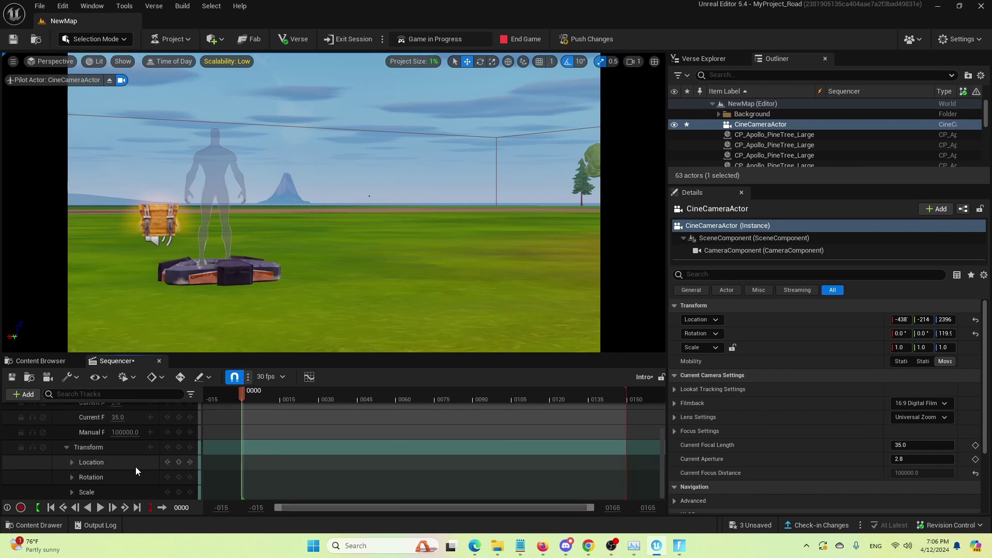
click(72, 462)
scroll(165, 446, down, 2)
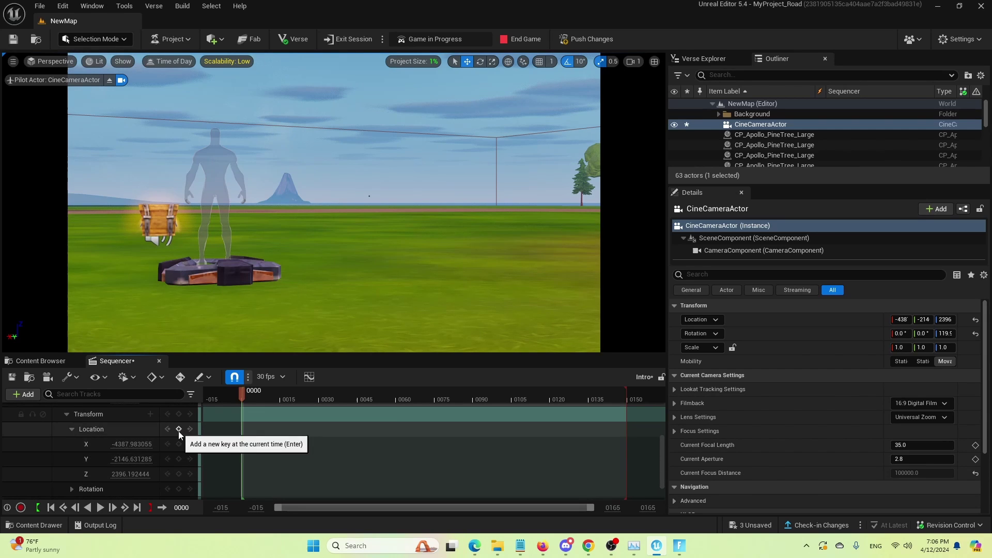
click(179, 431)
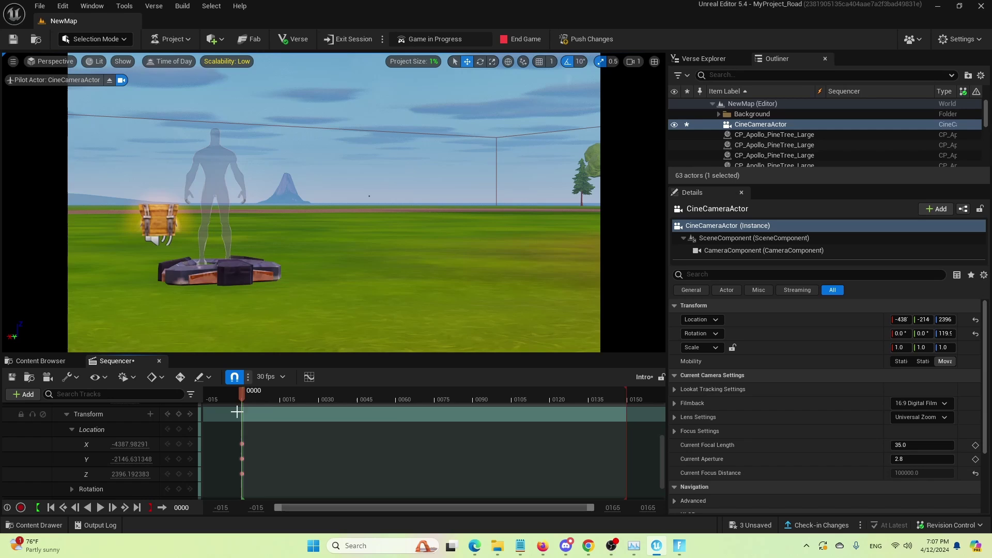
Key a shifted camera X/Y location at frame 0149, then play back from 0000.
click(242, 444)
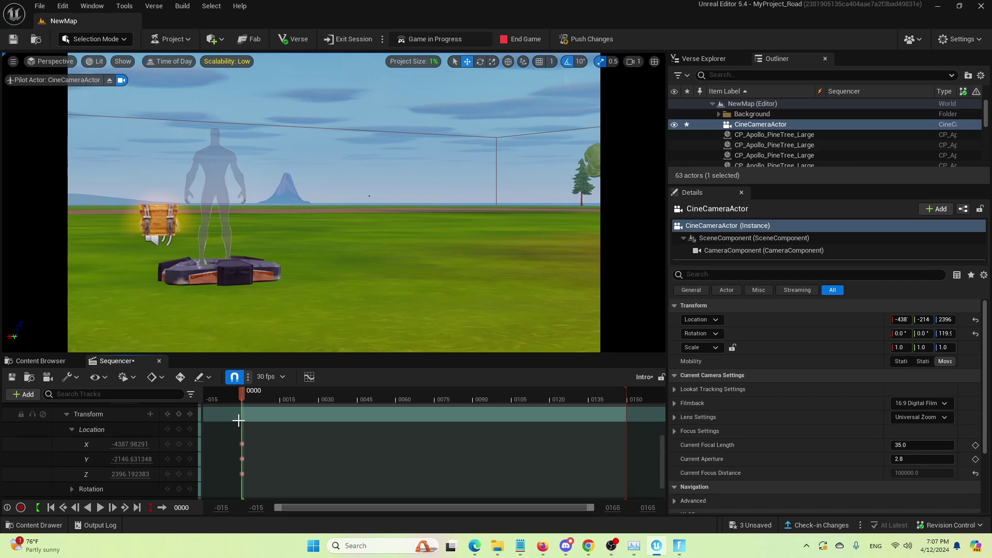
drag(243, 396, 625, 415)
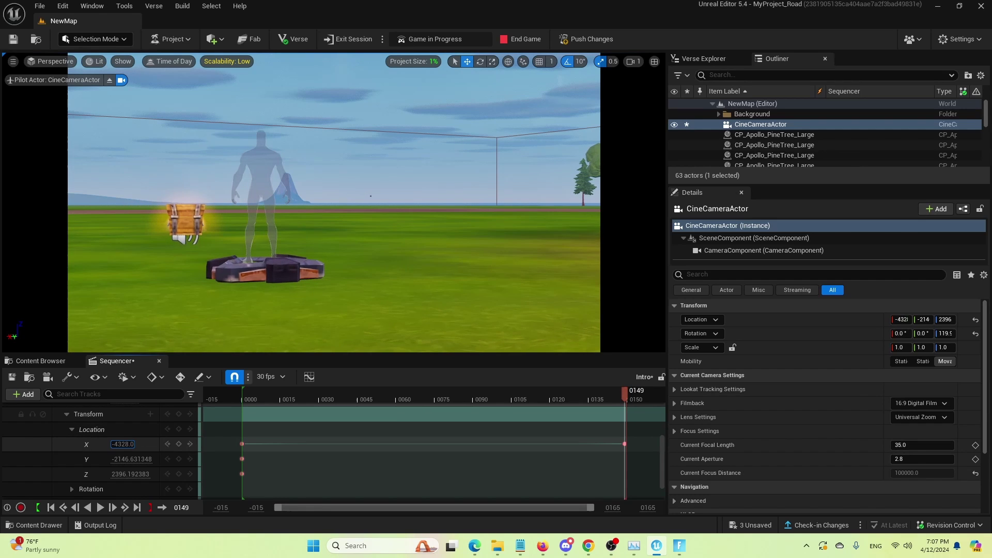
mouse_move(123, 444)
mouse_down()
mouse_move(101, 444)
mouse_move(170, 459)
mouse_up()
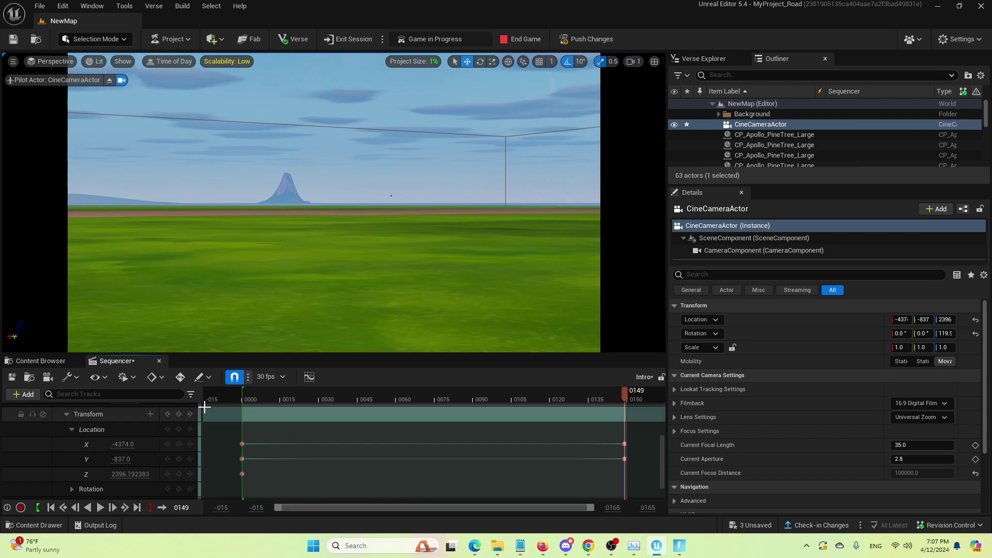
drag(236, 391, 244, 395)
key(space)
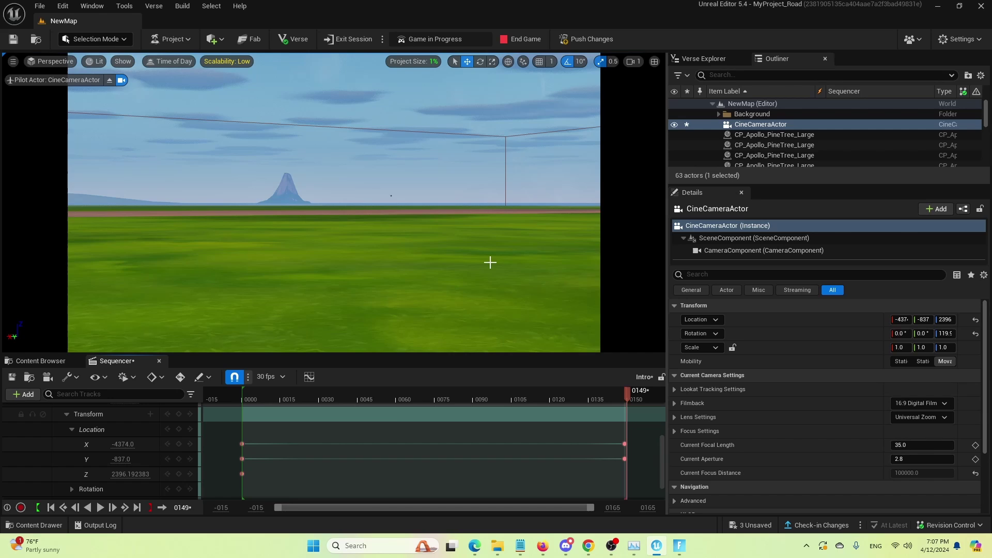
Search all content for 'cine' and drag the Cinematic Sequence Device onto the grass.
click(45, 360)
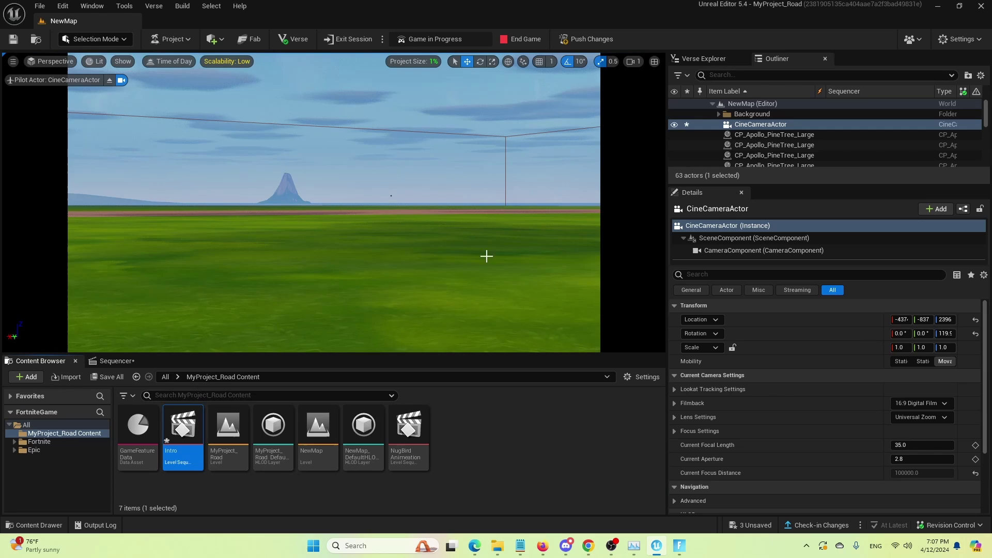
mouse_move(486, 256)
right_down()
mouse_move(543, 303)
mouse_move(496, 326)
right_up()
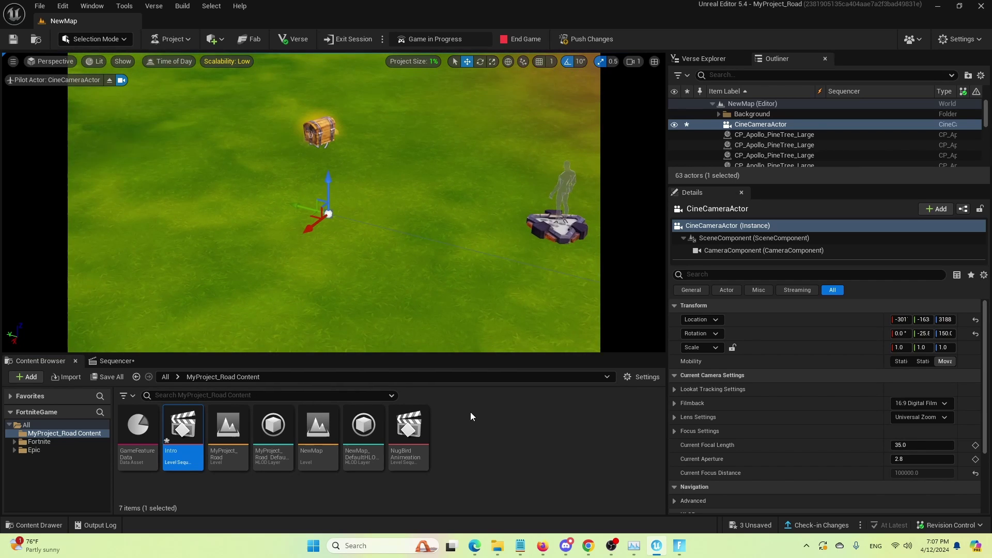
click(54, 425)
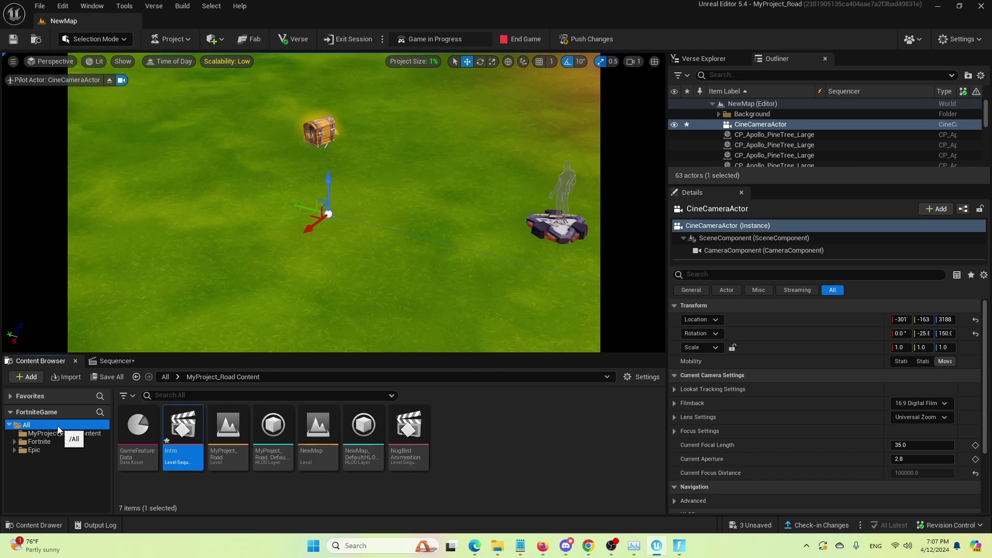
click(218, 396)
text(c)
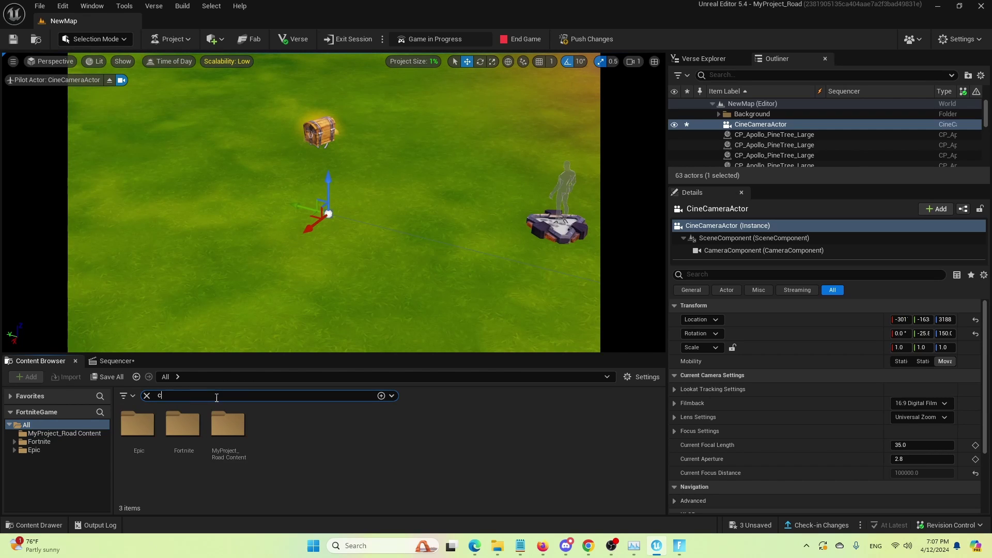
text(ine)
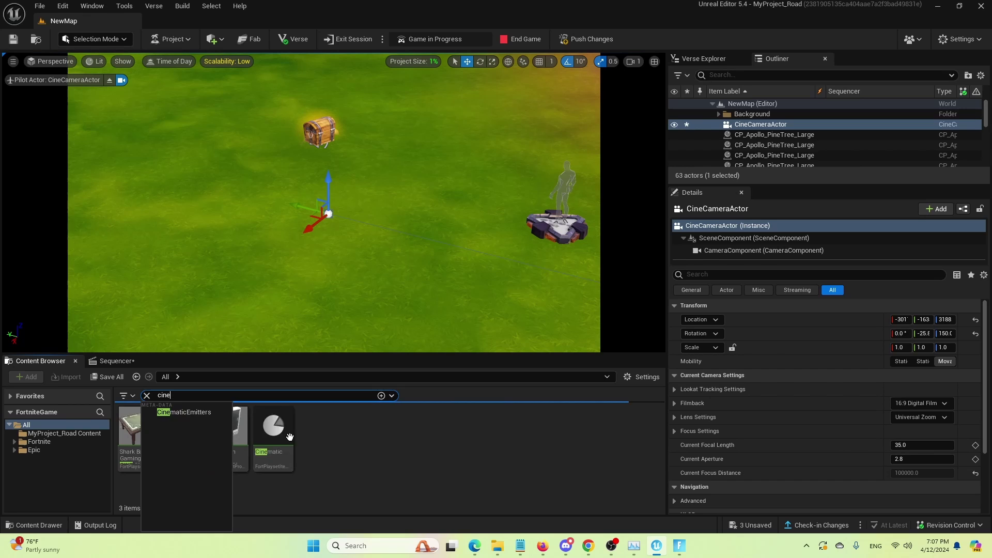
click(351, 456)
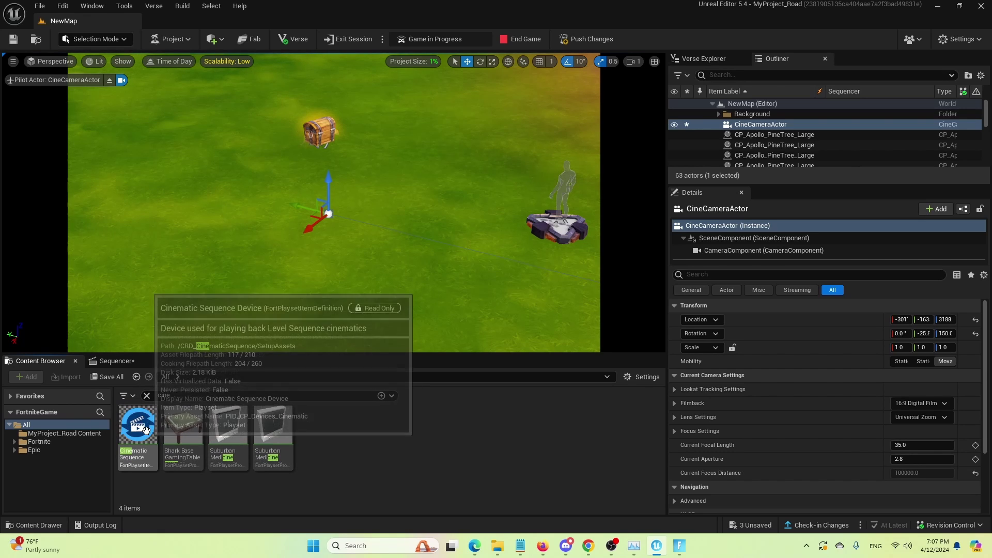
mouse_move(143, 422)
mouse_down()
mouse_move(359, 289)
mouse_move(402, 274)
mouse_up()
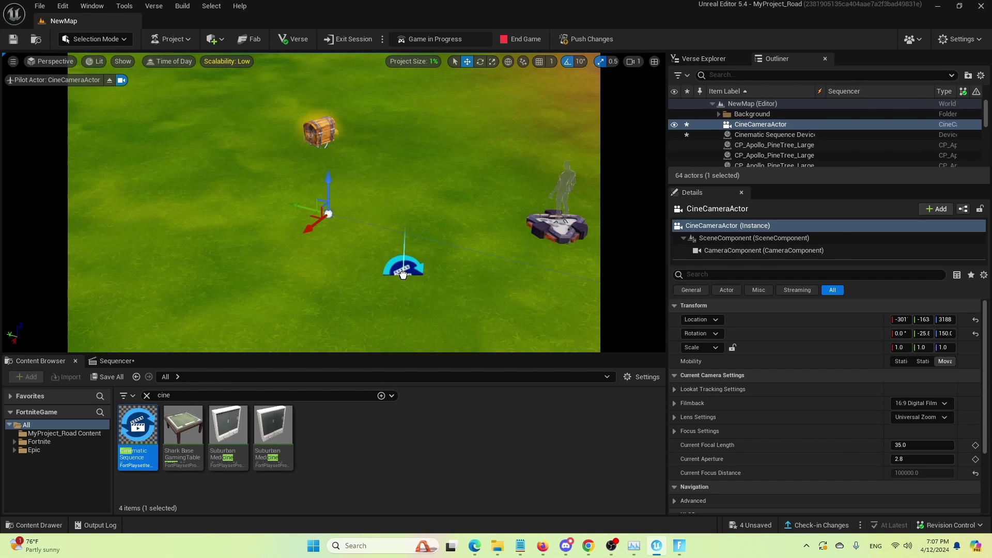
Raise the sequence device, set its Sequence to Intro, and enable Auto Play.
click(402, 275)
drag(406, 241, 412, 306)
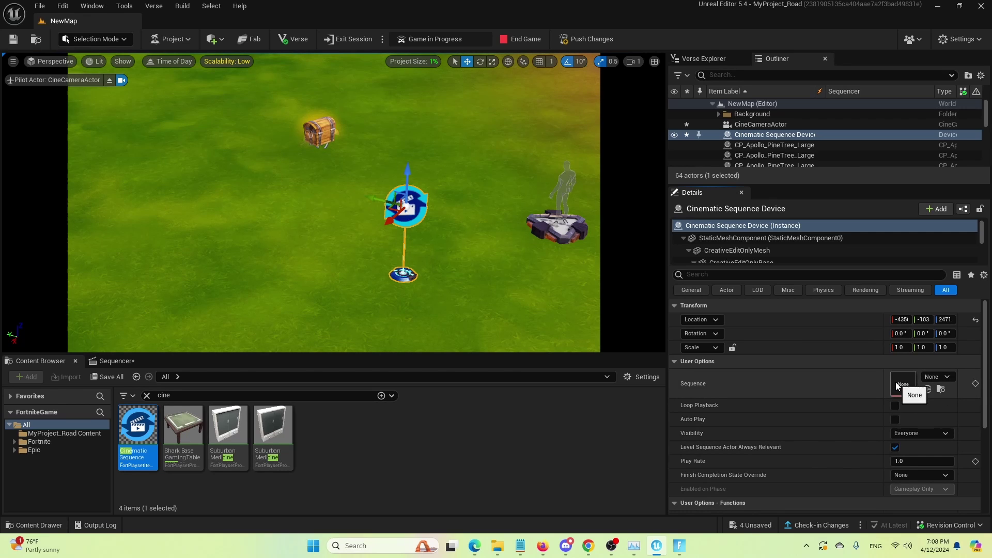
click(947, 376)
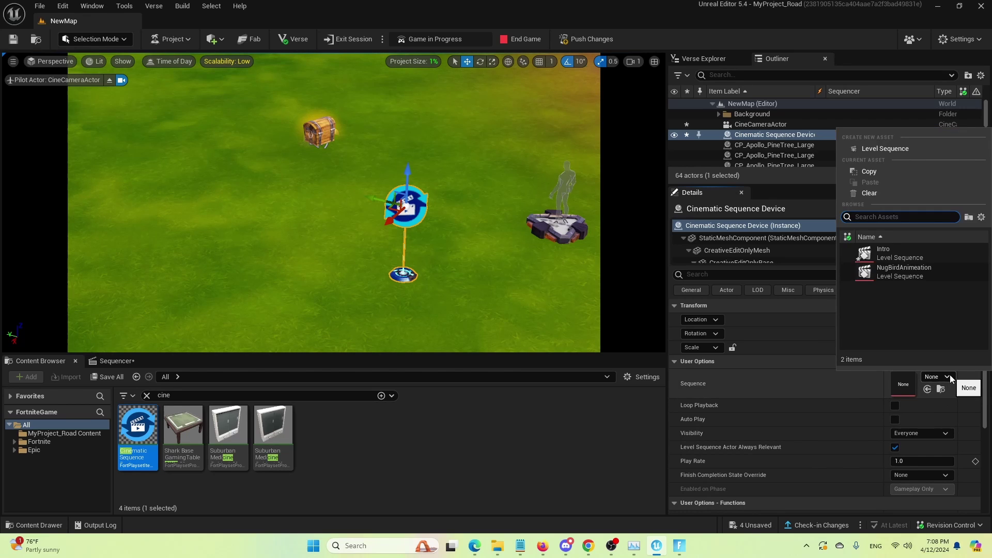
click(899, 255)
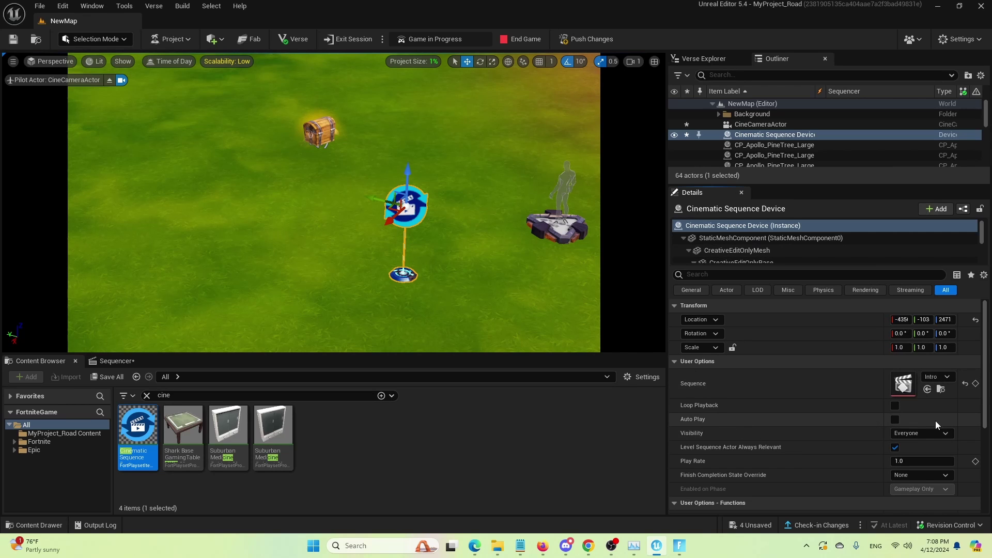
click(895, 420)
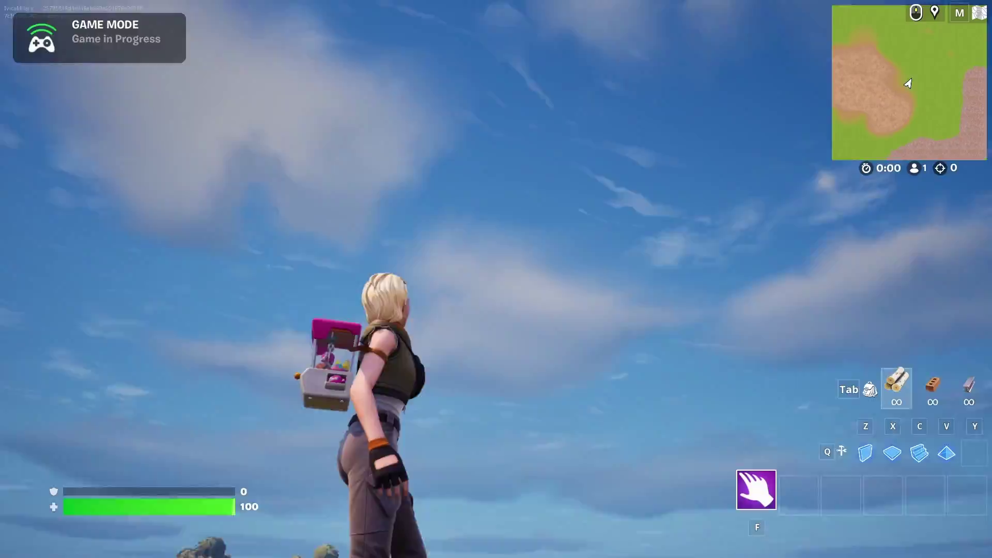
Run the character forward across the field while looking toward the horizon.
key(w)
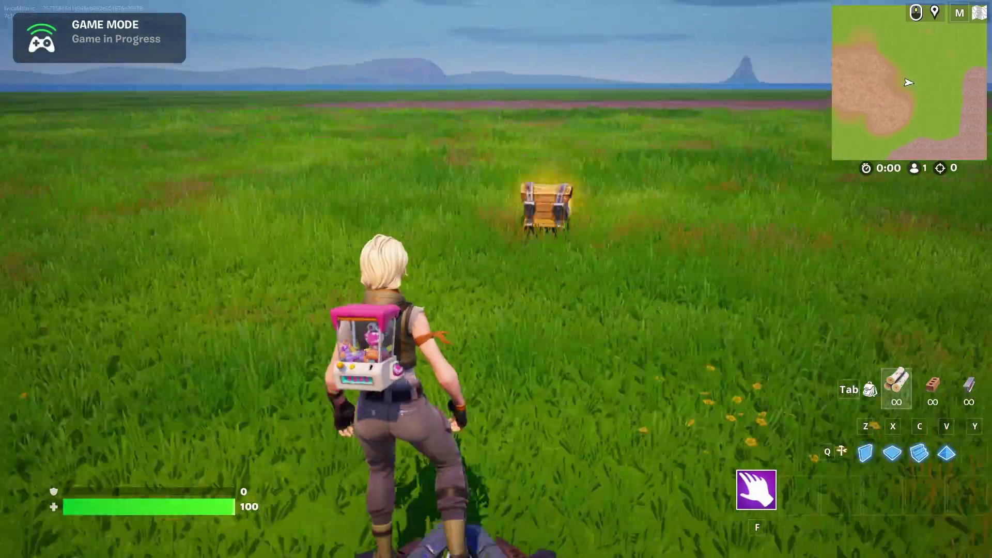
key(w)
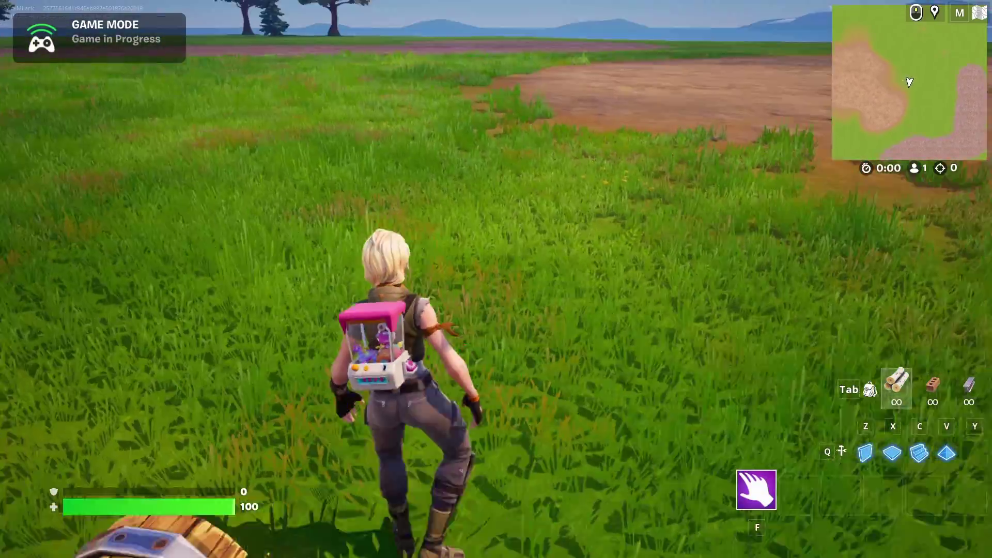